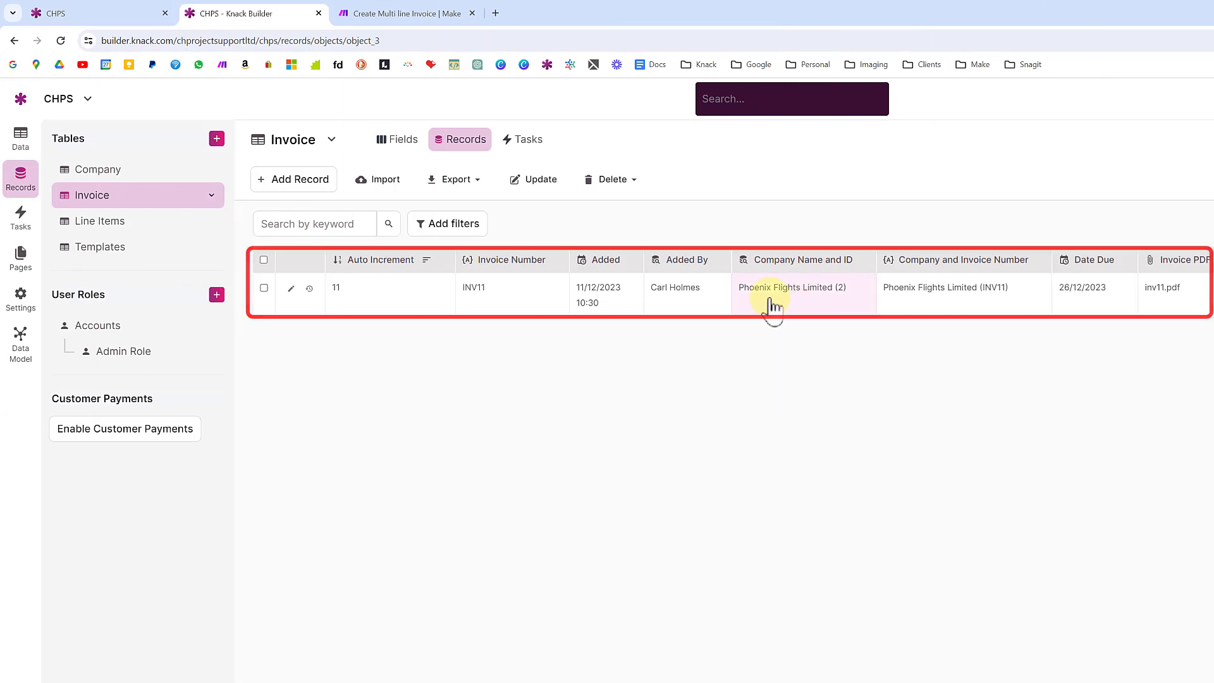
# Review the Company table's display field setting and the Company Name and ID values in its records
pyautogui.click(121, 180)
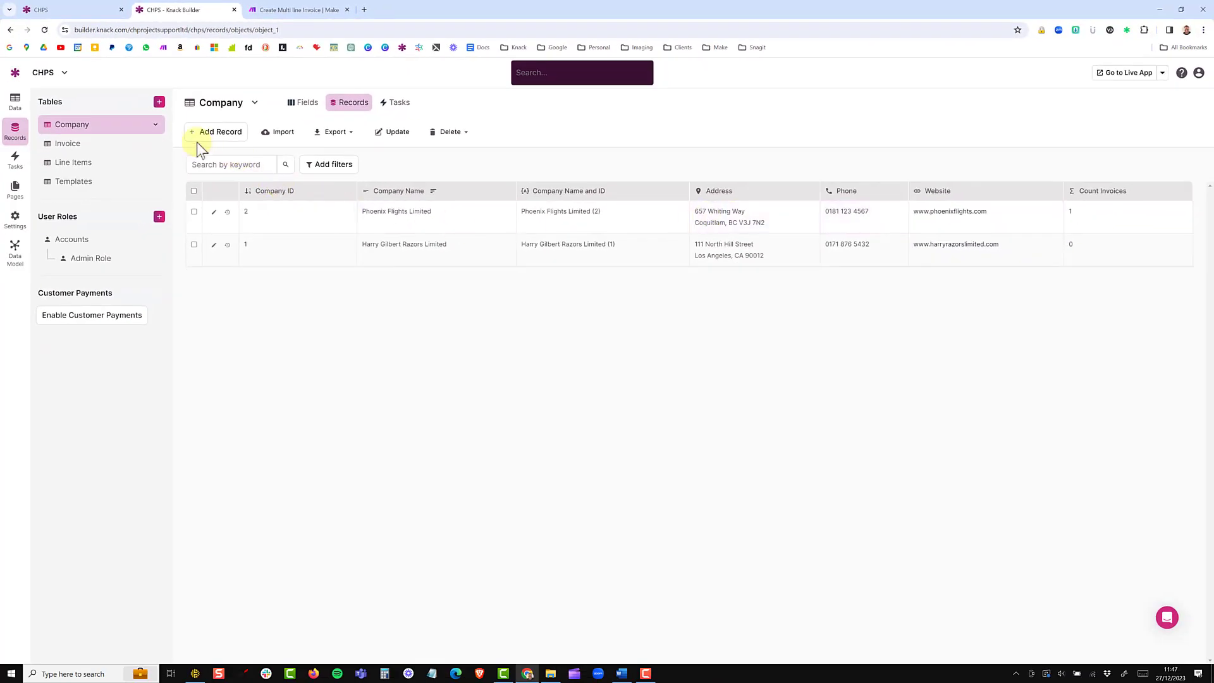
pyautogui.click(156, 126)
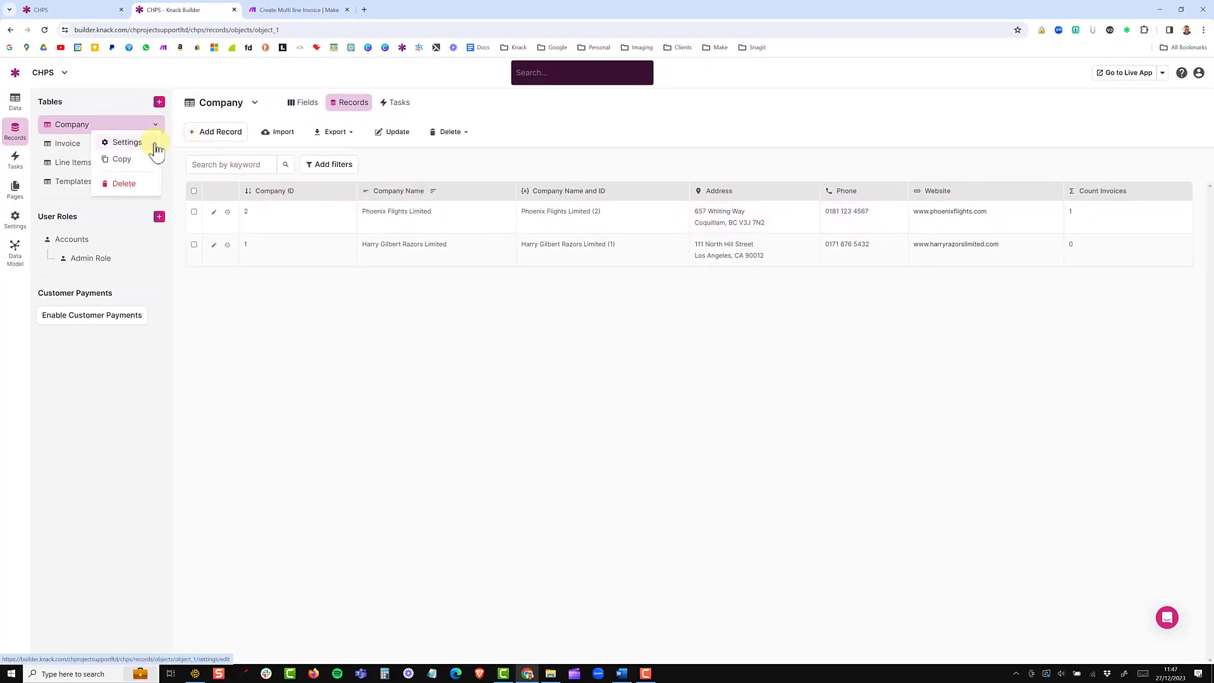
pyautogui.click(126, 141)
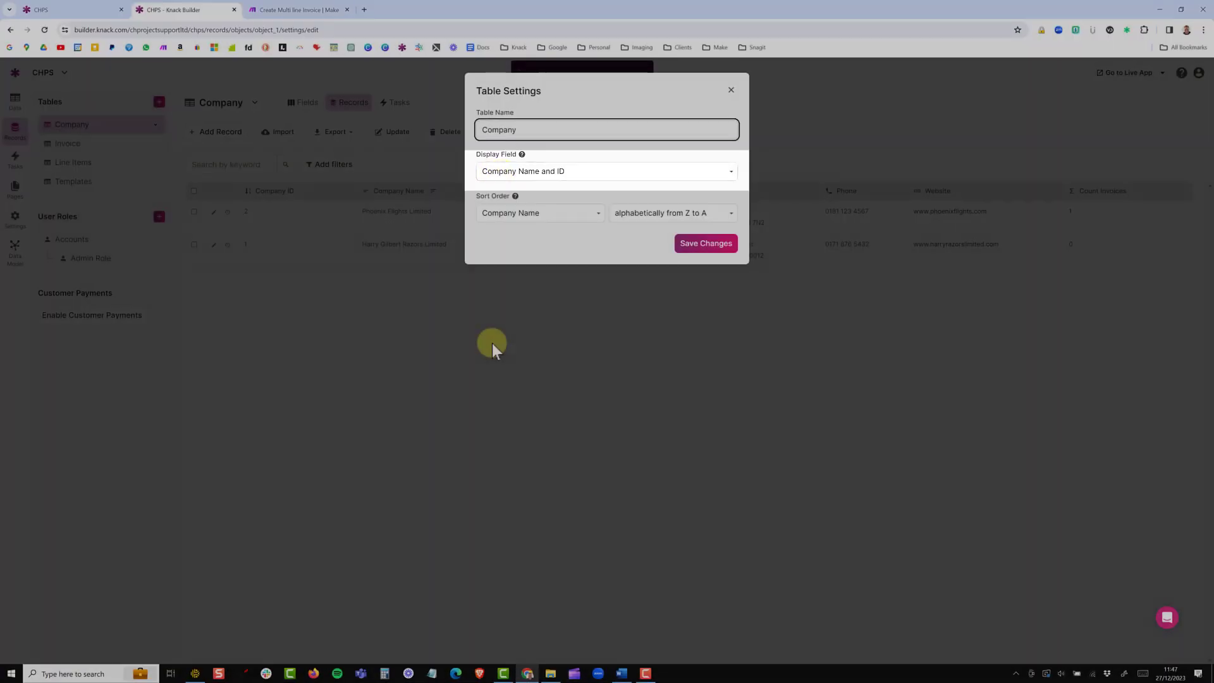
pyautogui.click(492, 344)
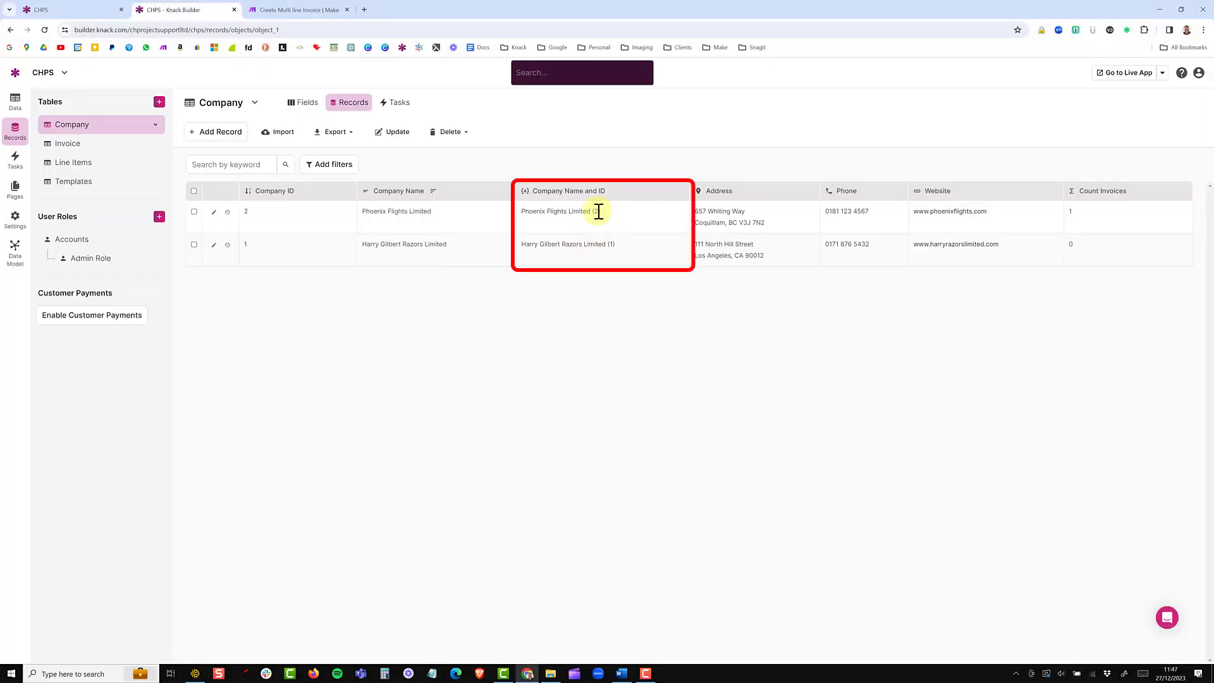
pyautogui.moveTo(600, 211); pyautogui.dragTo(540, 212)
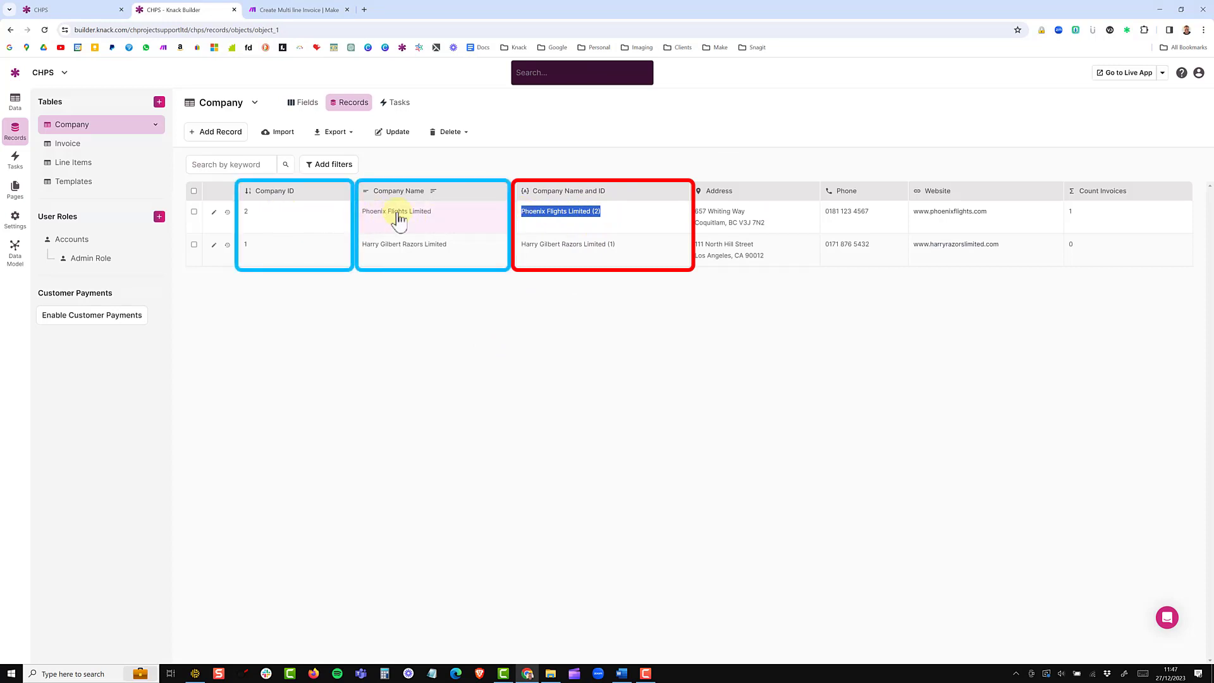
pyautogui.moveTo(620, 213); pyautogui.dragTo(542, 212)
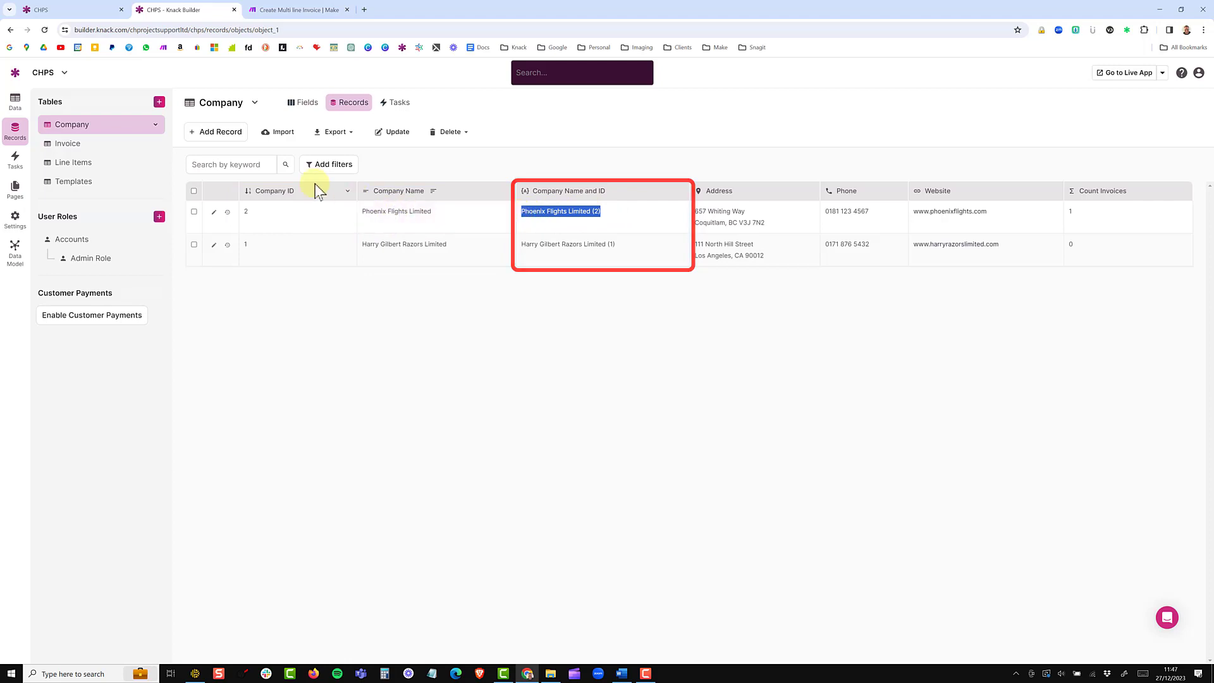
# Compare the Company Name and ID value of the Invoice record with the matching Phoenix Flights Limited record in the Company table
pyautogui.click(75, 147)
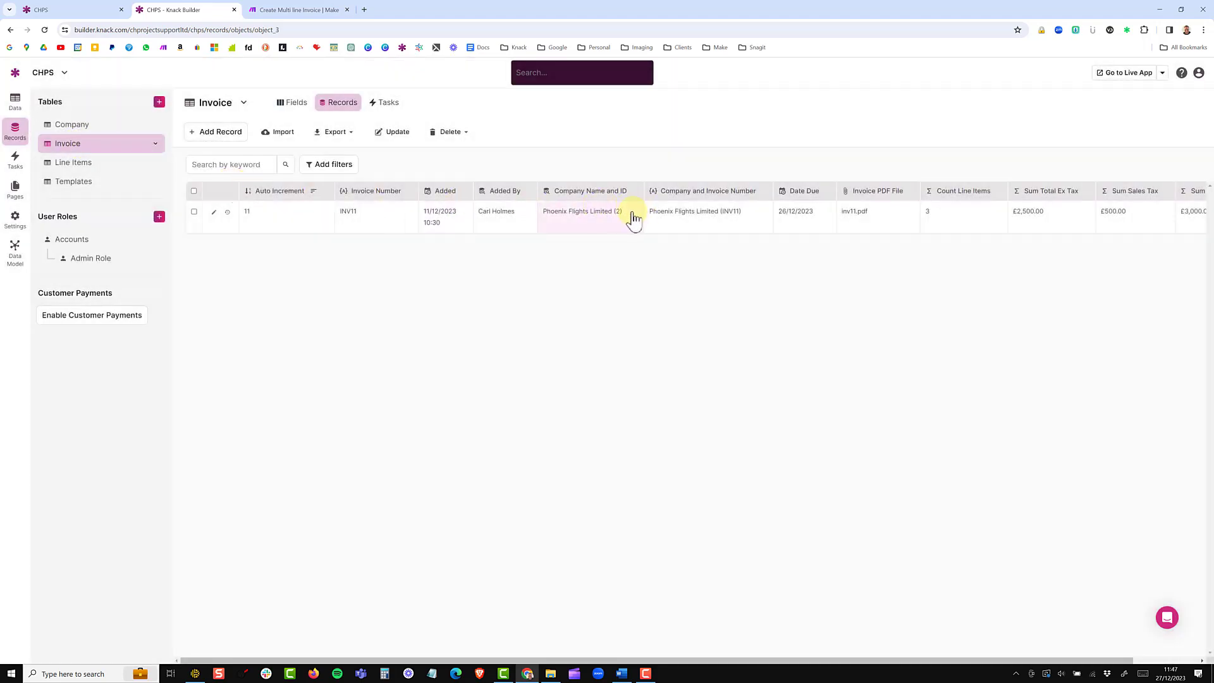
pyautogui.moveTo(633, 218); pyautogui.dragTo(559, 223)
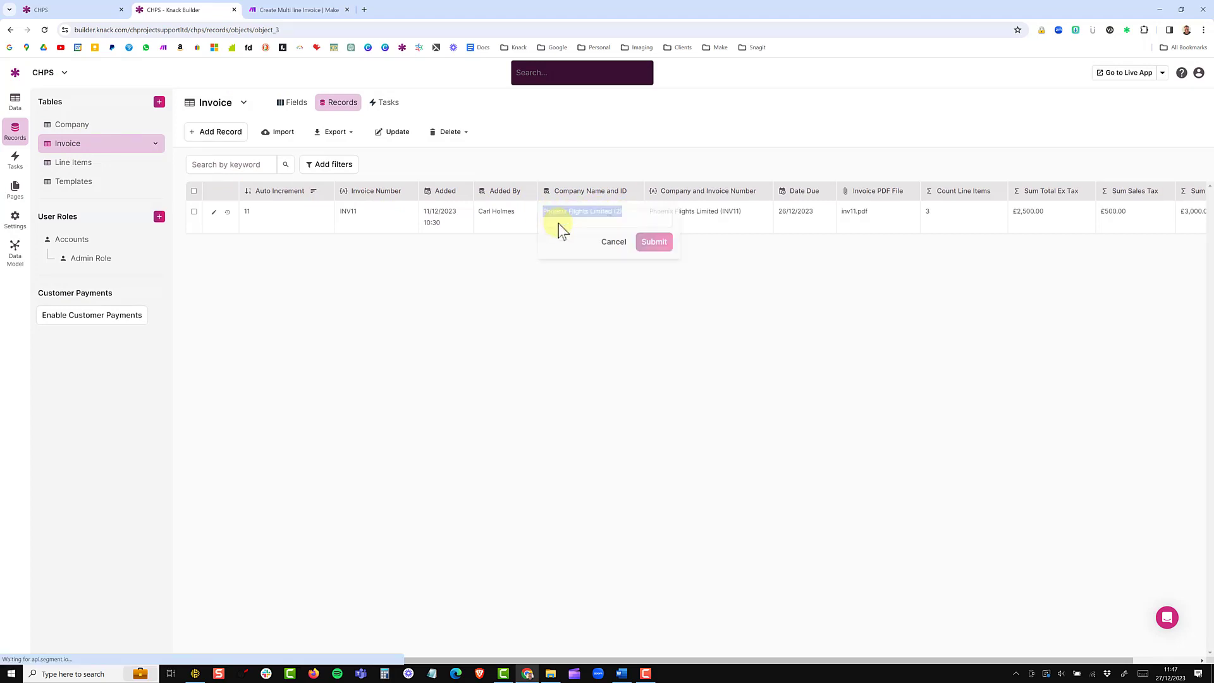
pyautogui.click(585, 295)
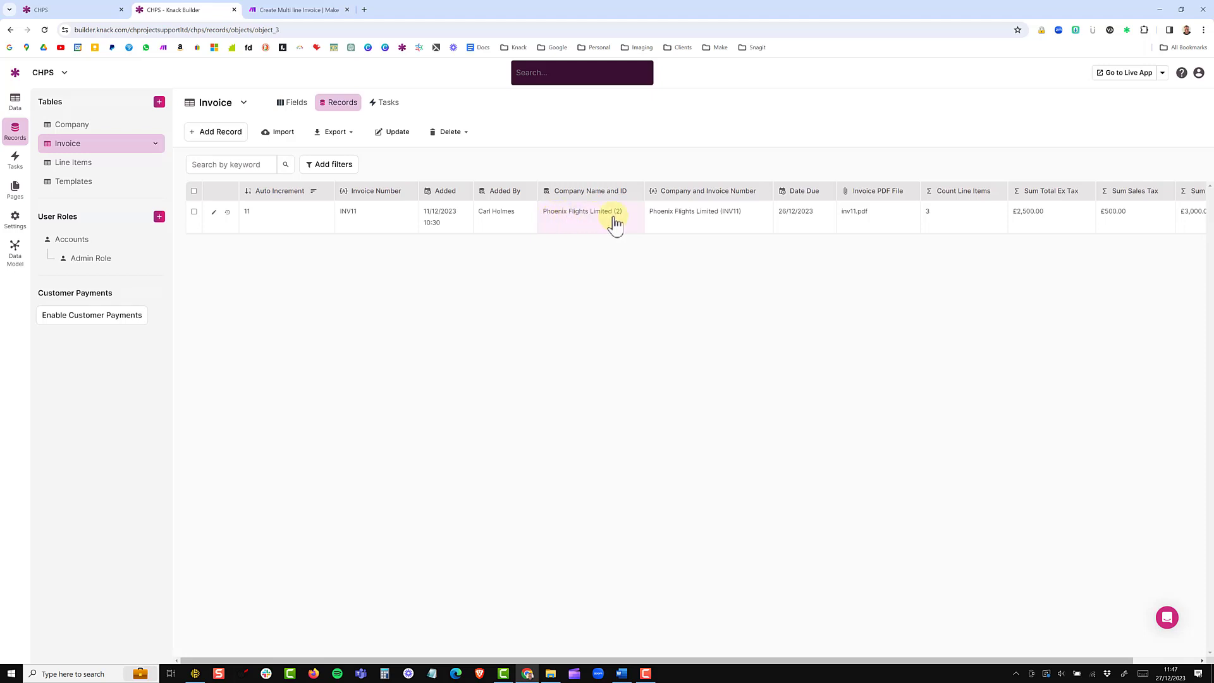
pyautogui.click(75, 126)
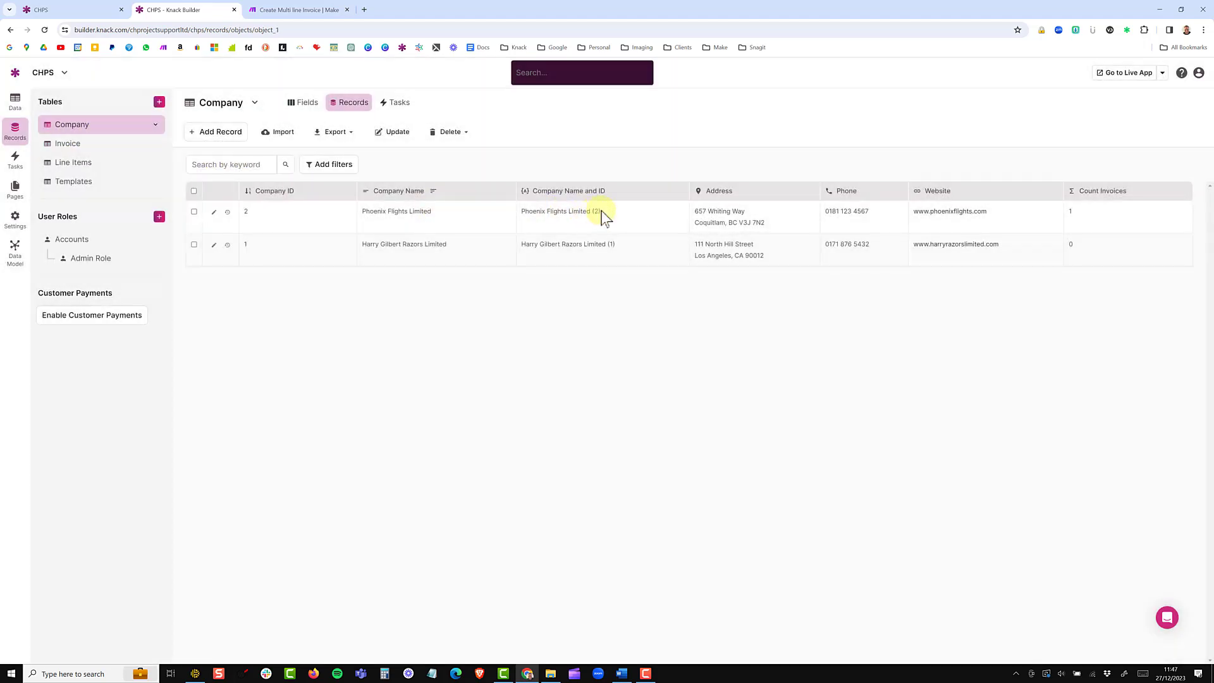
pyautogui.moveTo(603, 215); pyautogui.dragTo(522, 211)
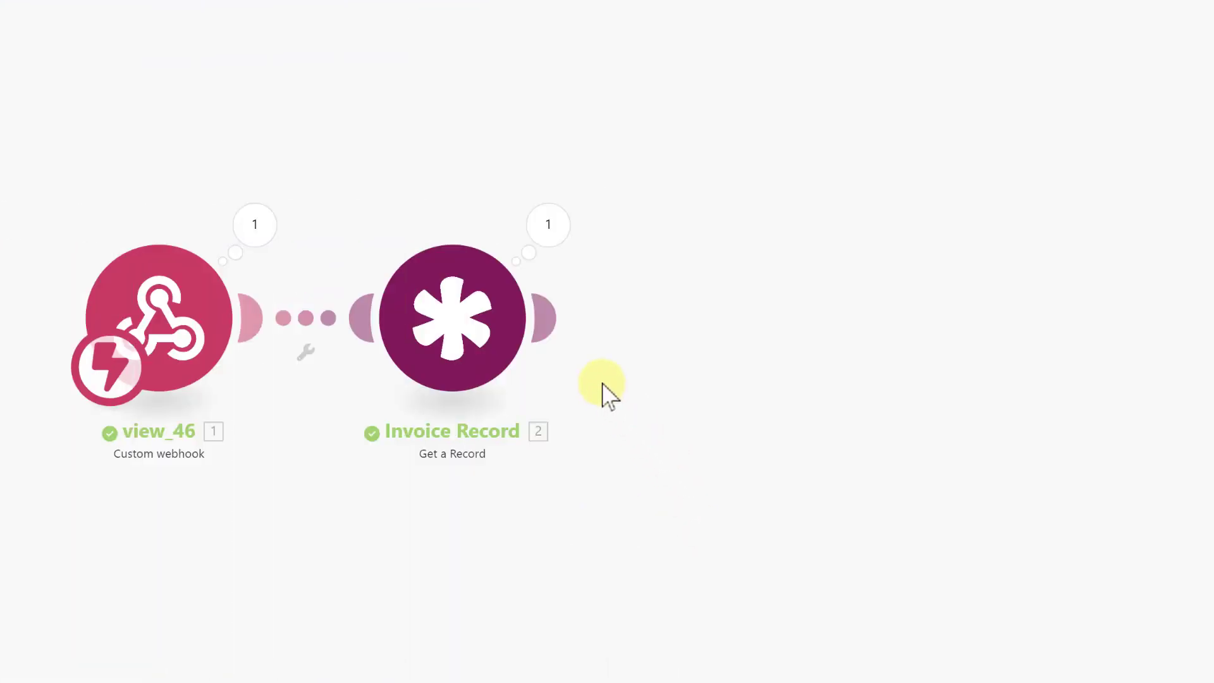
# In the Make scenario, add a Knack Search for Records module after Invoice Record and set its object to Company
pyautogui.click(549, 317)
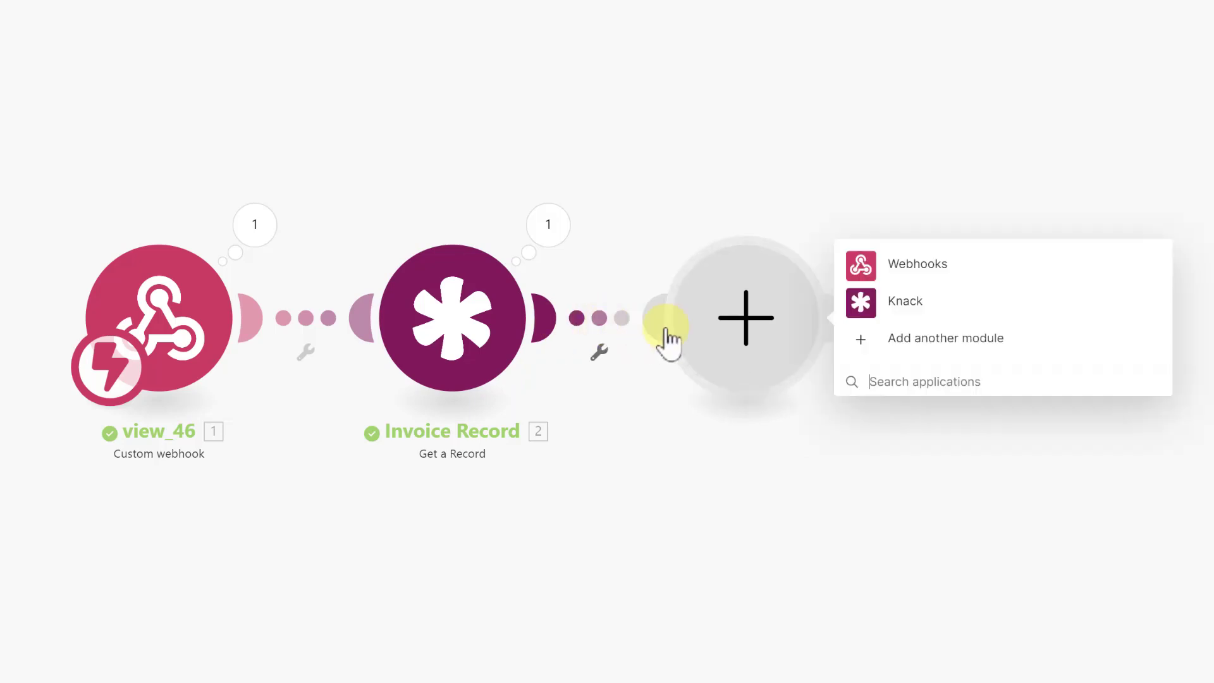
pyautogui.click(850, 307)
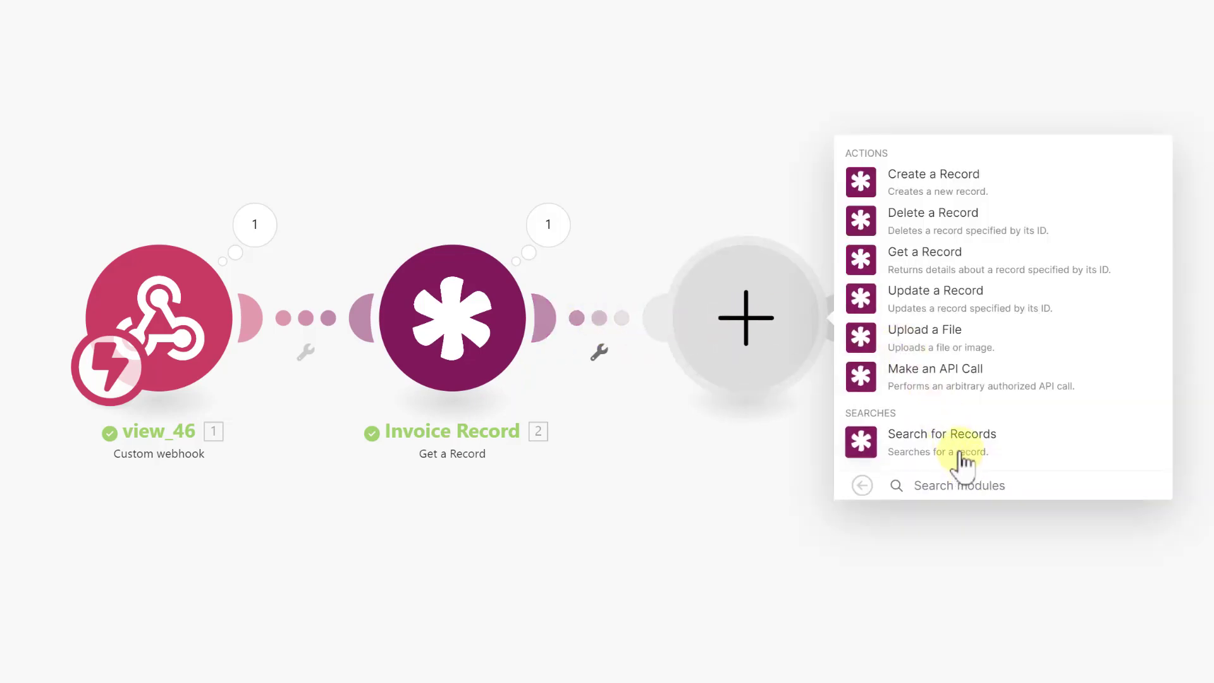
pyautogui.click(961, 443)
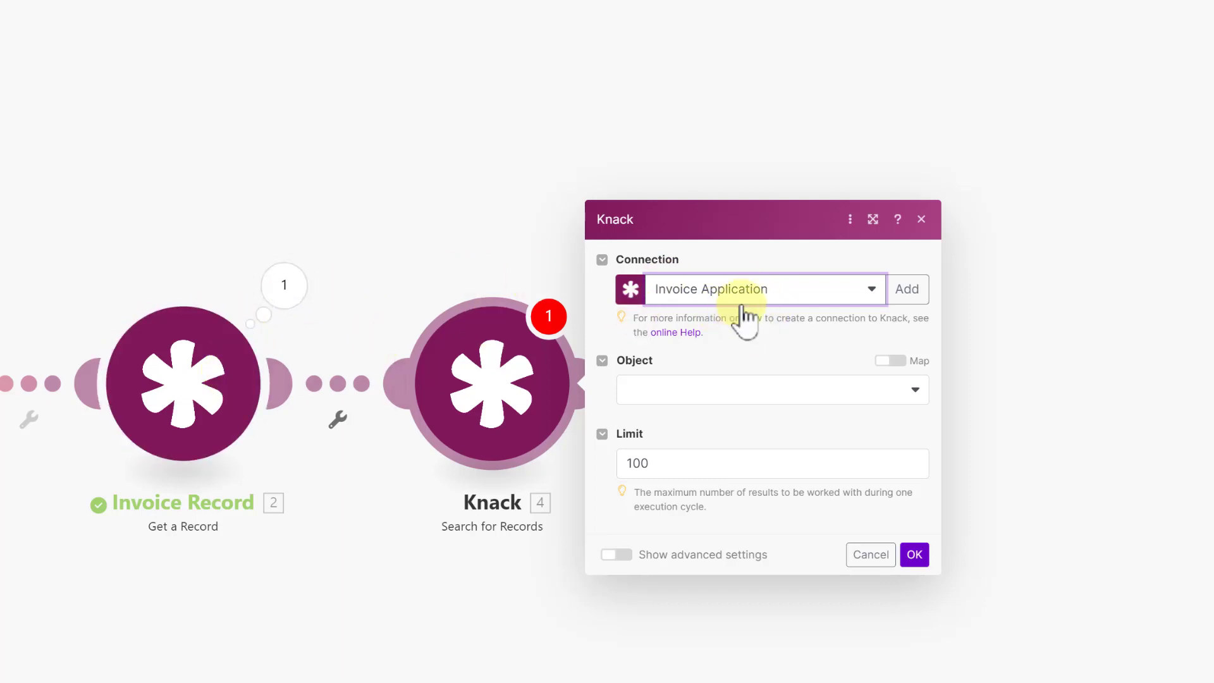
pyautogui.click(702, 394)
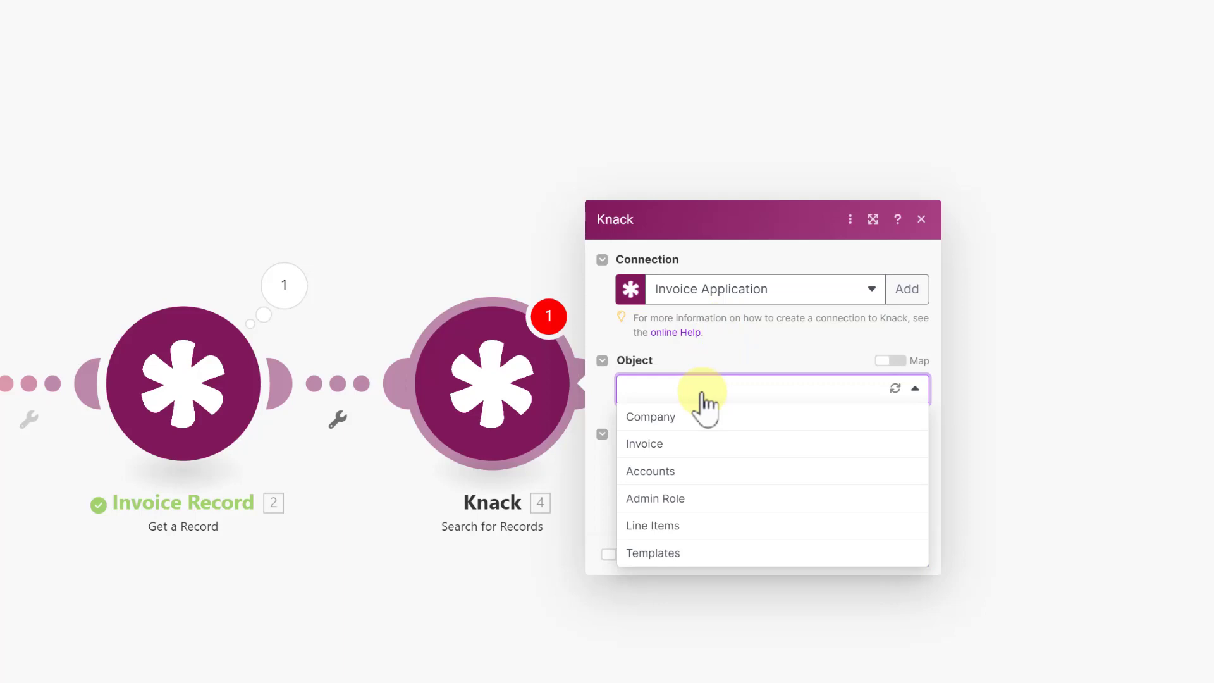
pyautogui.click(651, 417)
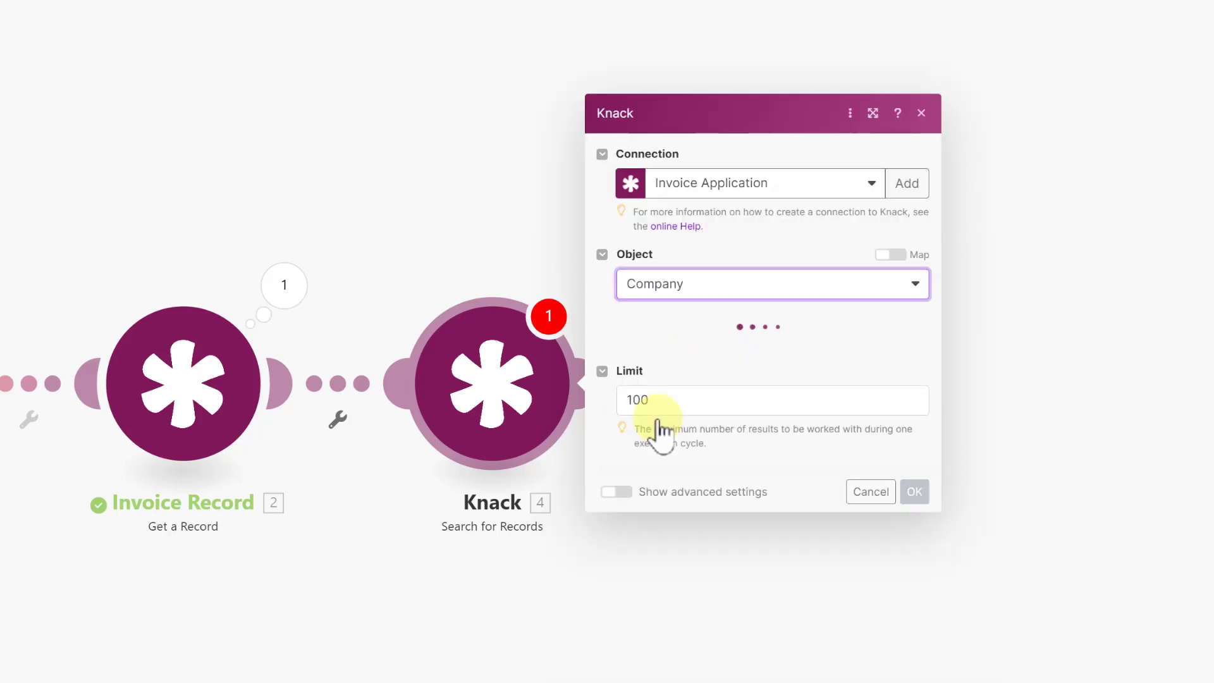
# Filter the search where Company Name and ID is (Common: Is) the Invoice Record's Company Name and ID (raw) Identifier
pyautogui.click(721, 283)
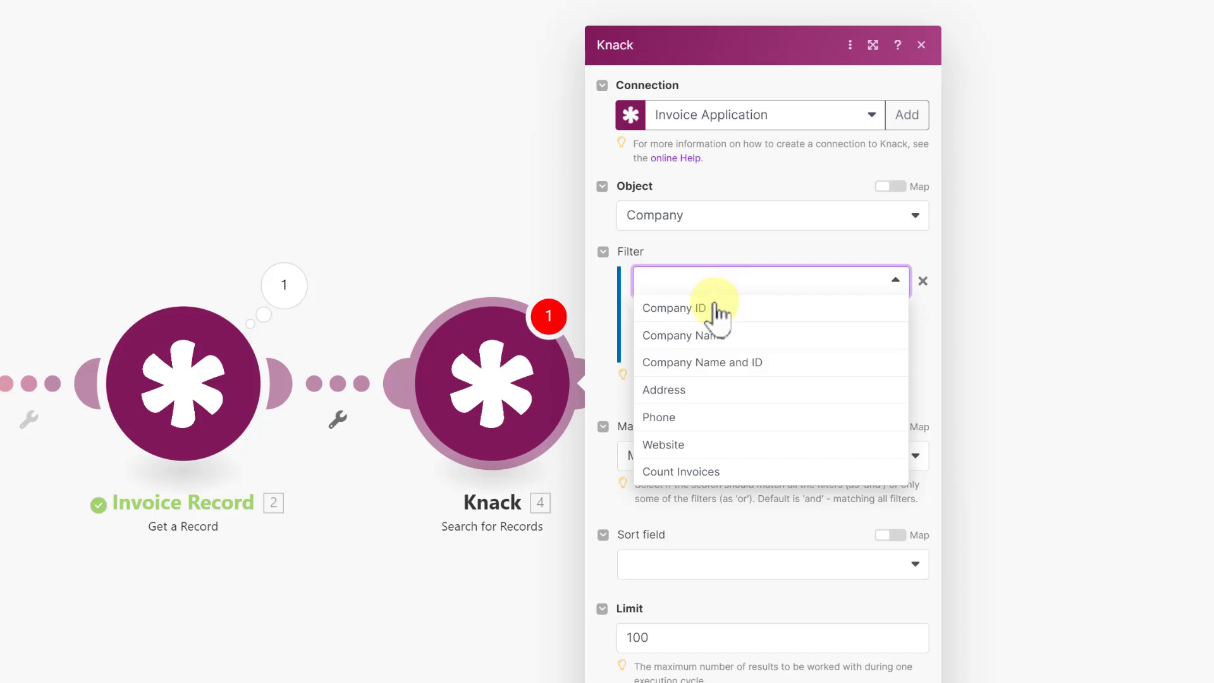
pyautogui.click(747, 367)
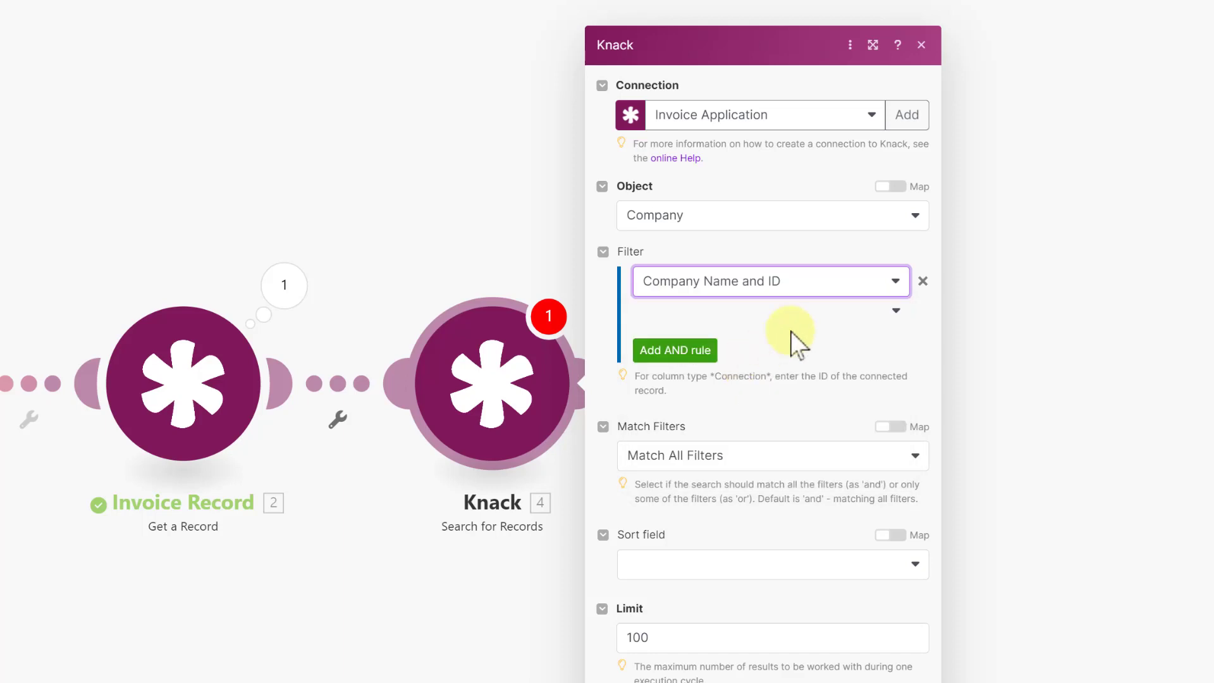
pyautogui.click(791, 313)
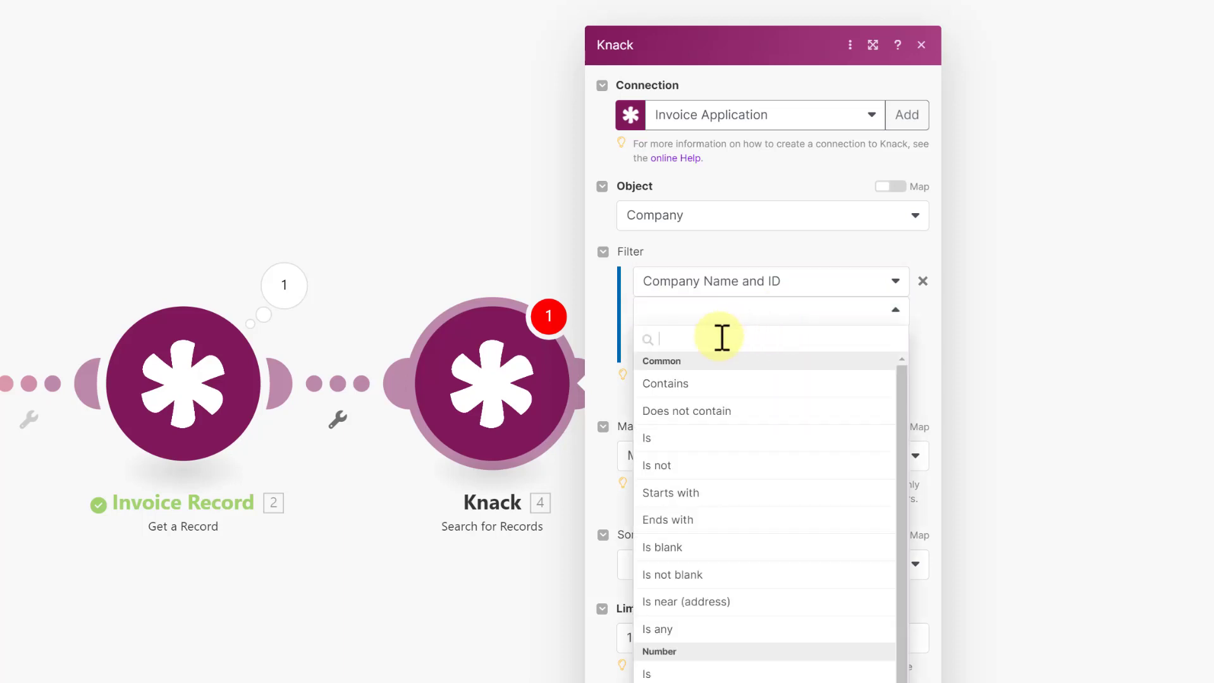
pyautogui.click(675, 440)
pyautogui.click(706, 345)
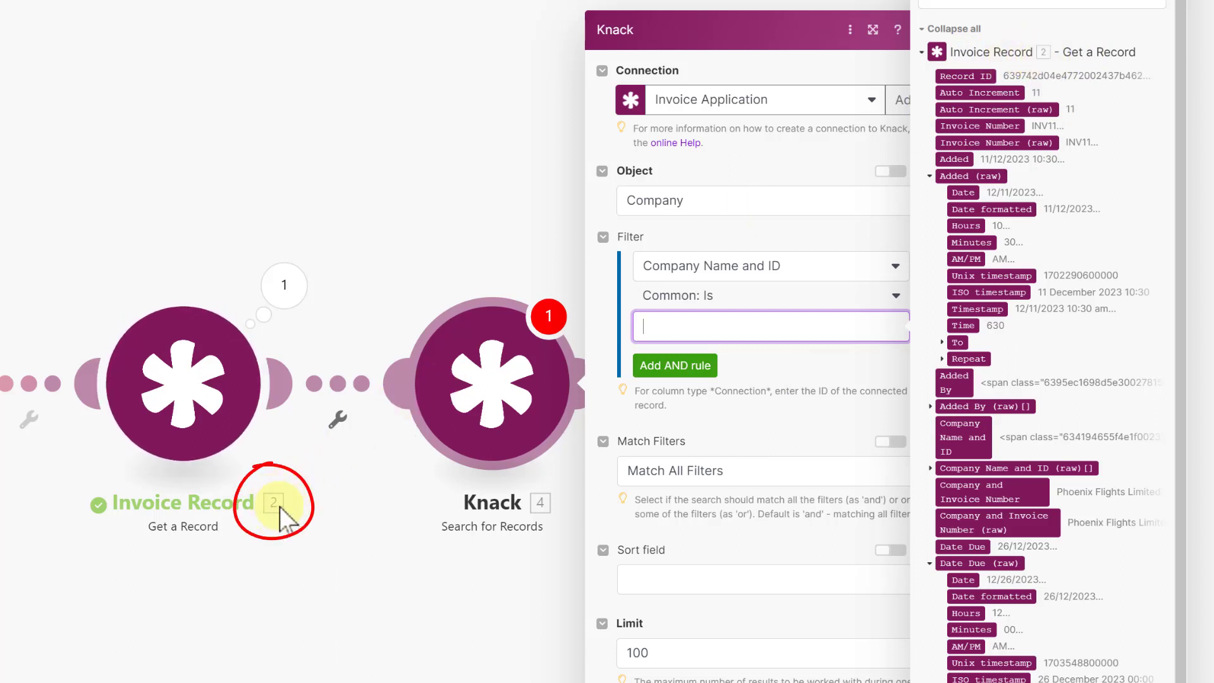
pyautogui.click(930, 468)
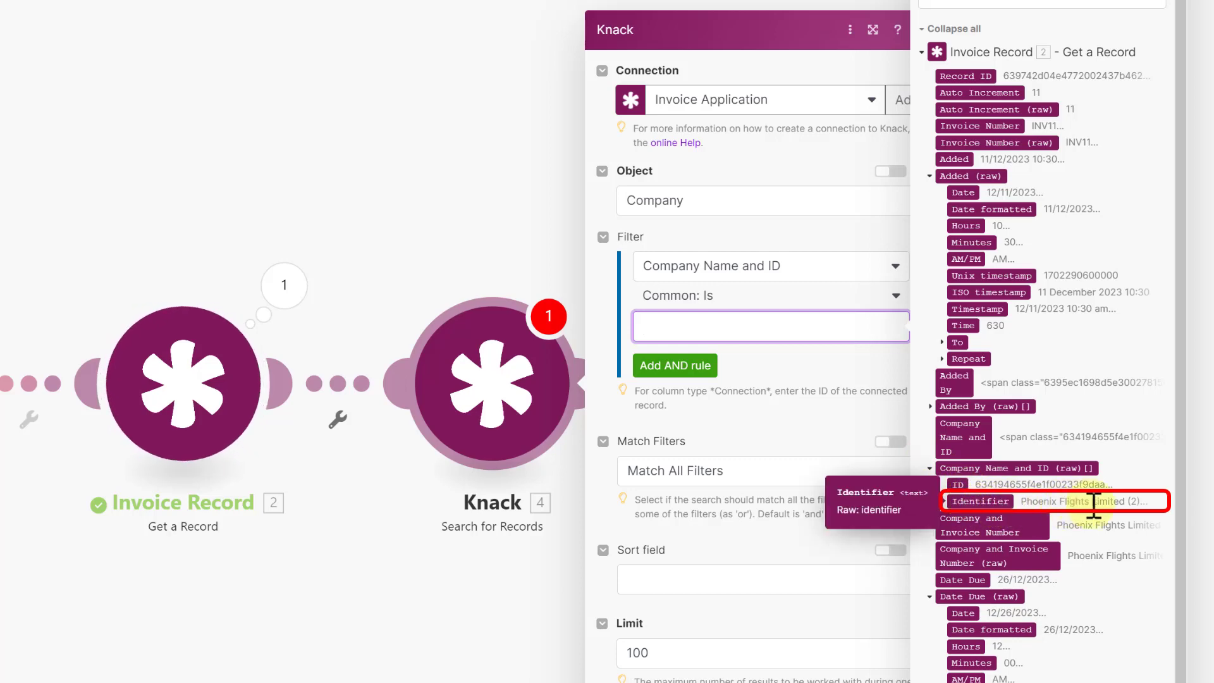
pyautogui.click(983, 500)
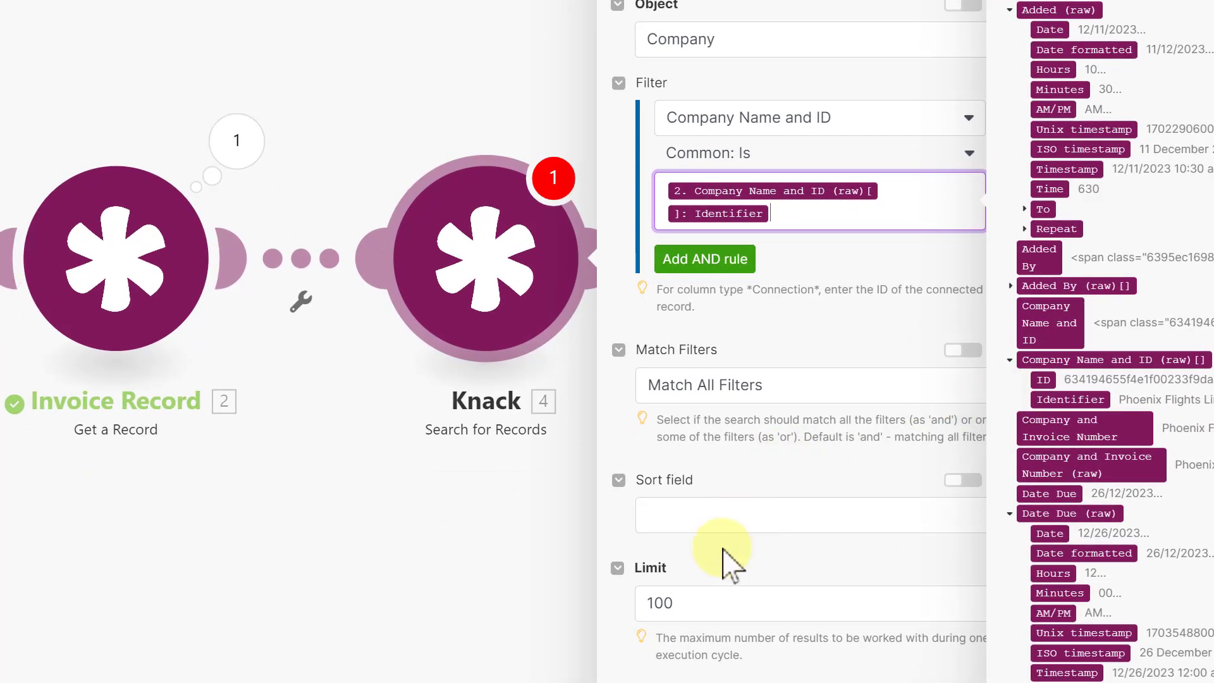
# Limit the company search to 1 result, save the module settings and rename the module Lookup Company
pyautogui.click(692, 601)
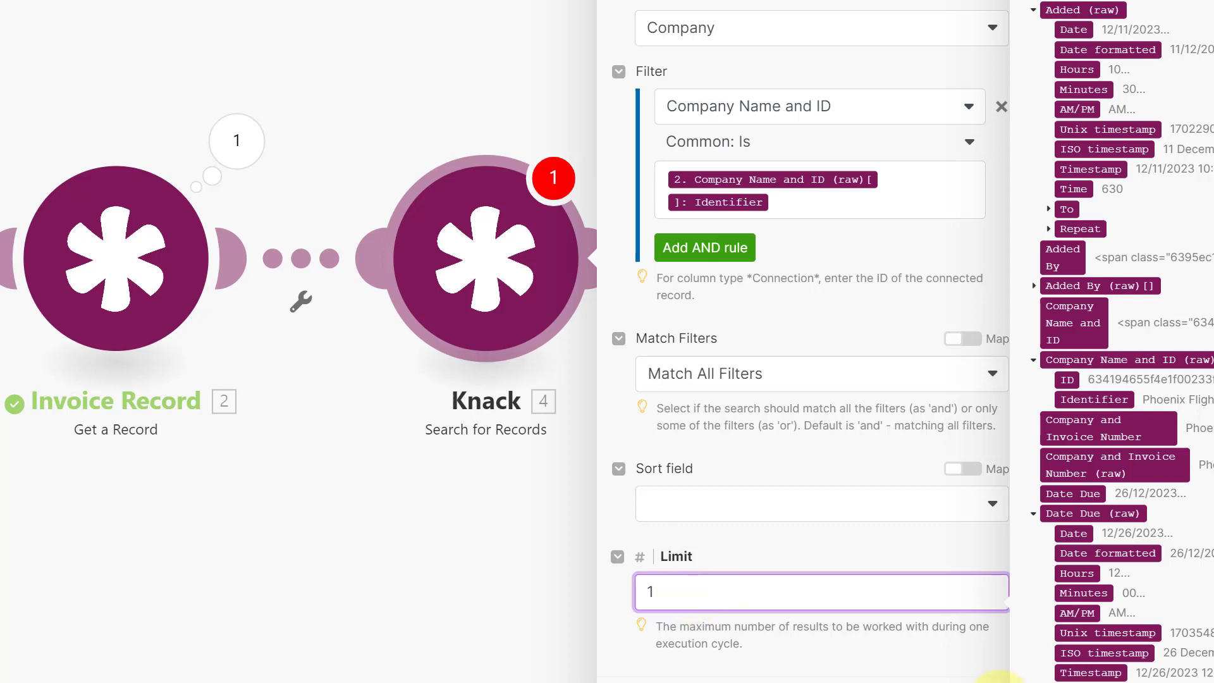
pyautogui.click(996, 681)
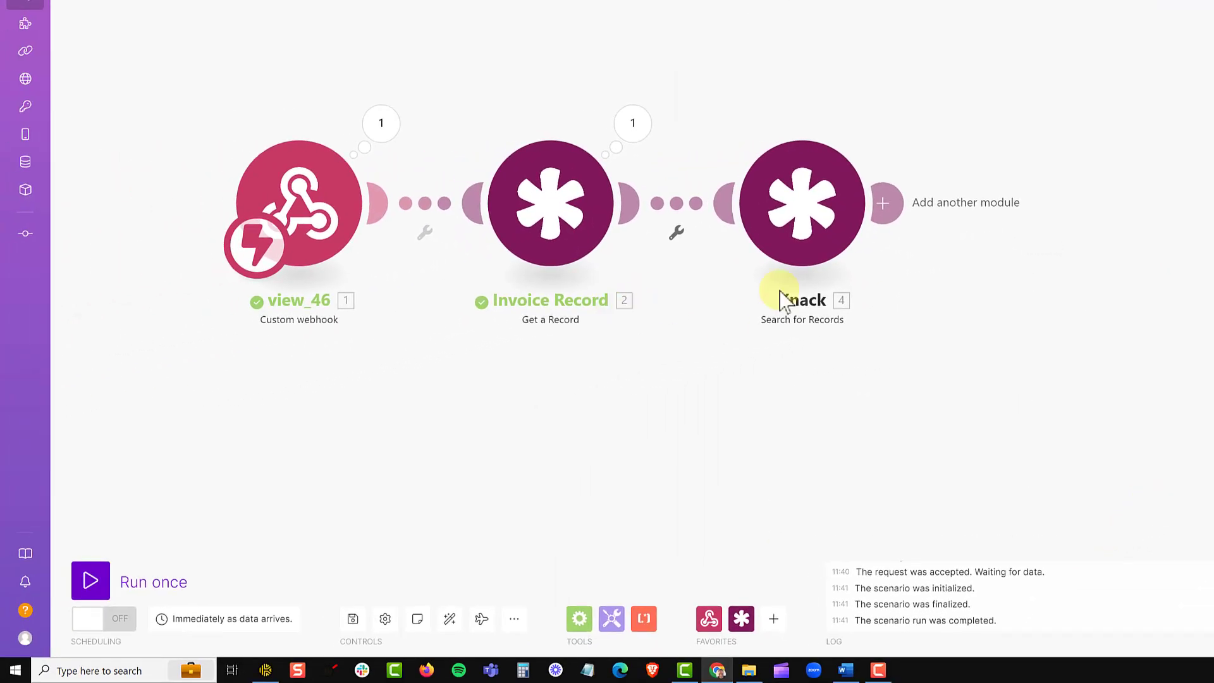
pyautogui.rightClick(805, 203)
pyautogui.click(839, 271)
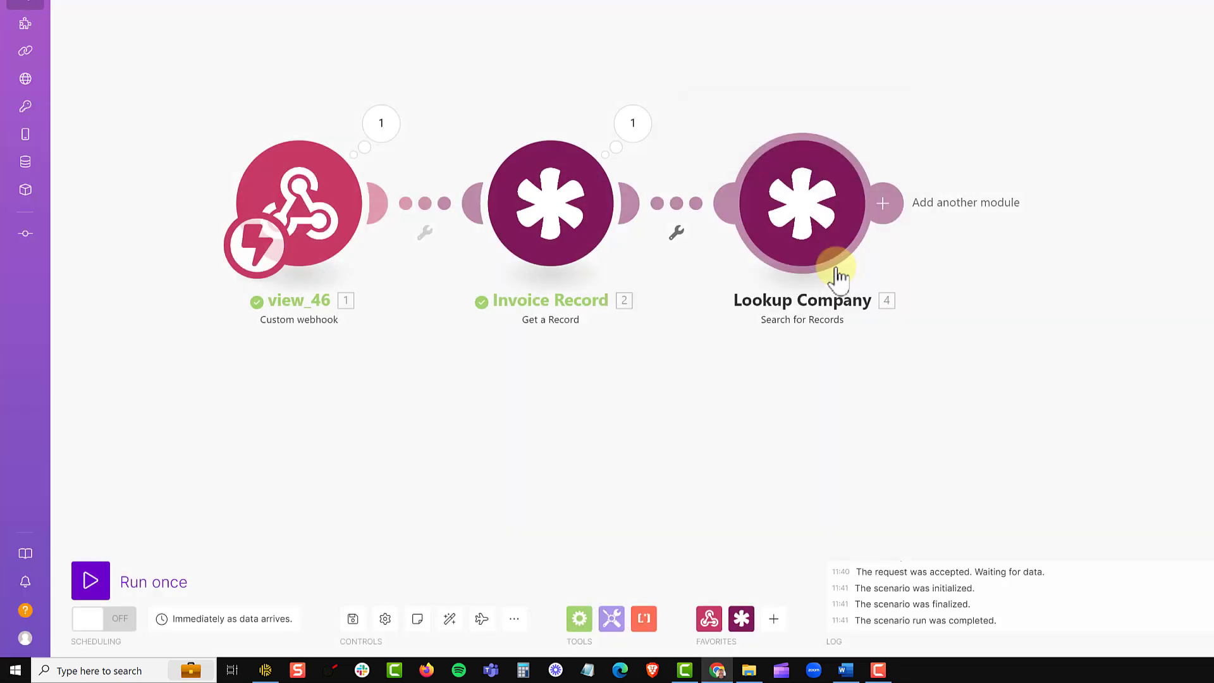
# Run the scenario once and trigger it by creating the PDF for Phoenix Flights Limited's invoice in the Knack live app
pyautogui.click(94, 574)
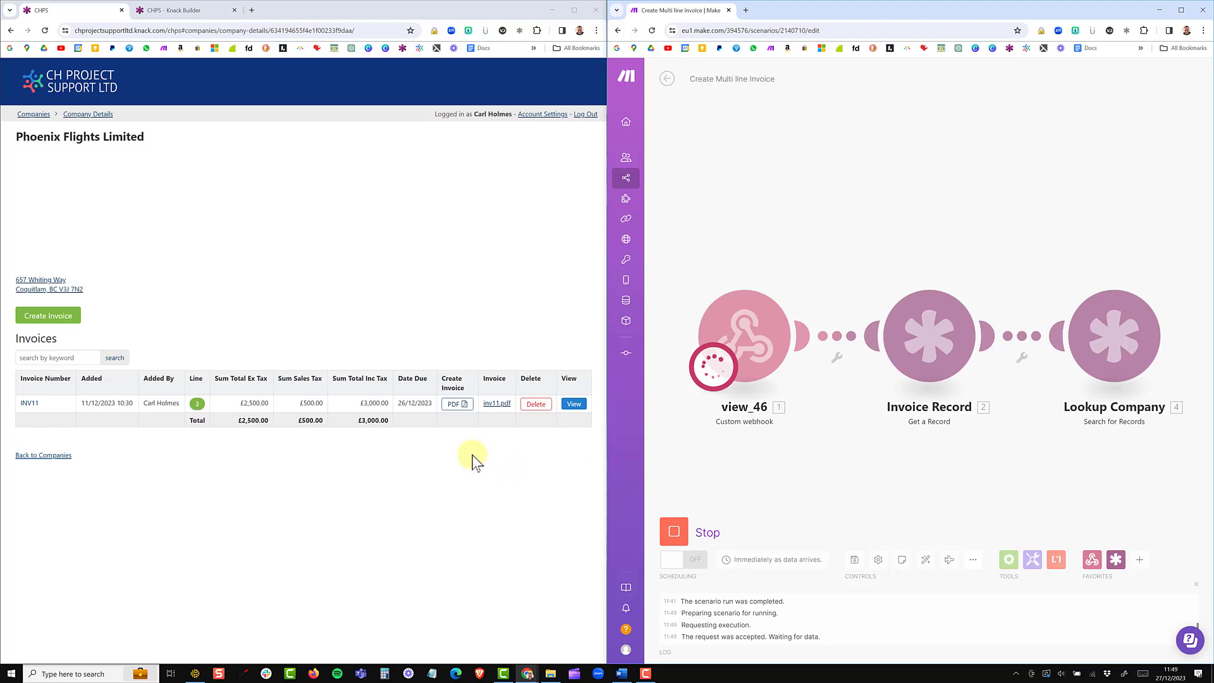
pyautogui.click(449, 405)
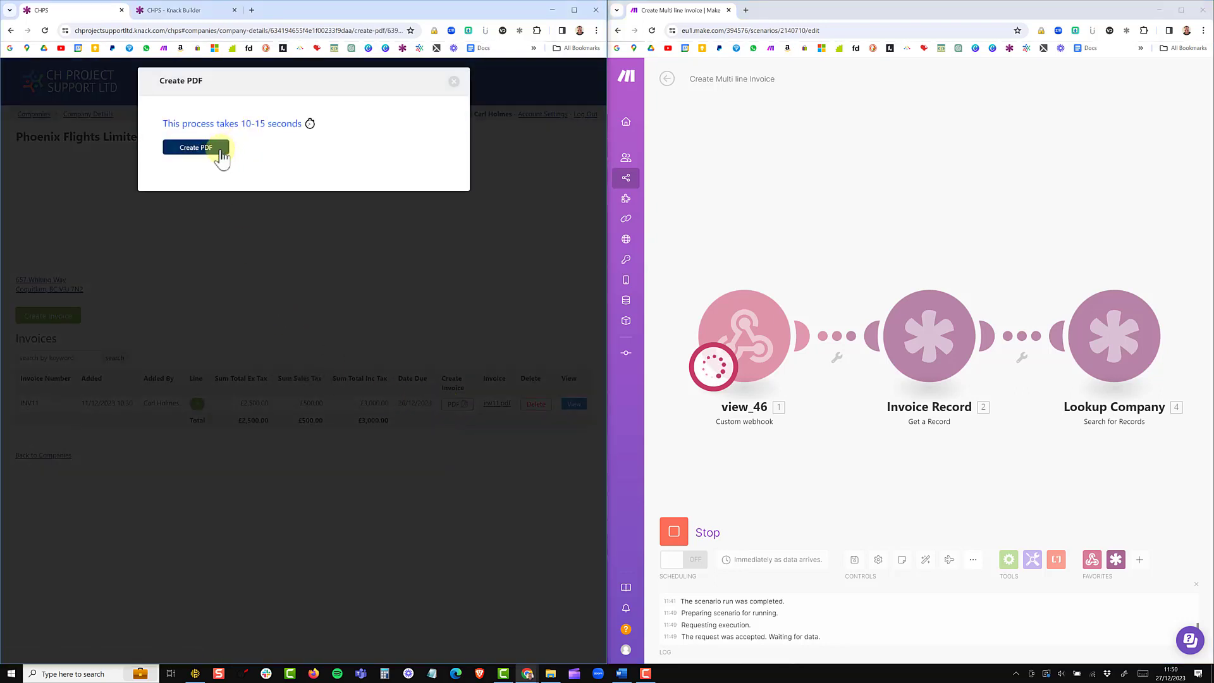
pyautogui.click(221, 154)
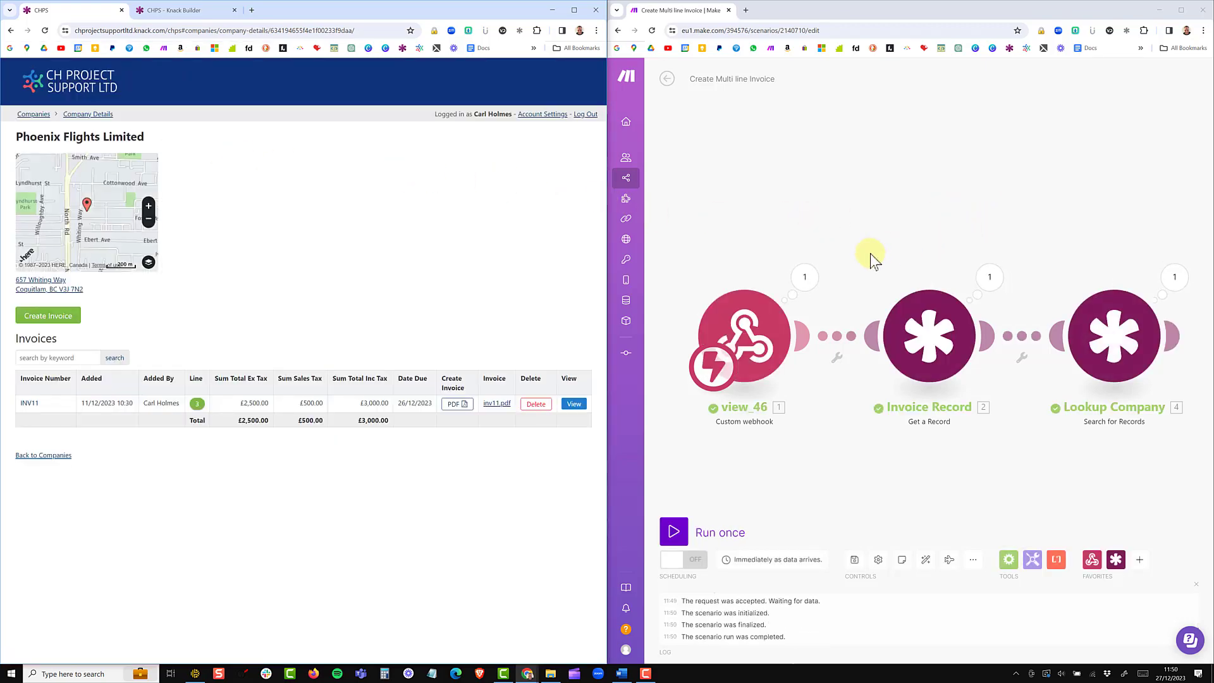
# Examine the Invoice Record module's input record ID and output fields from the run
pyautogui.click(989, 276)
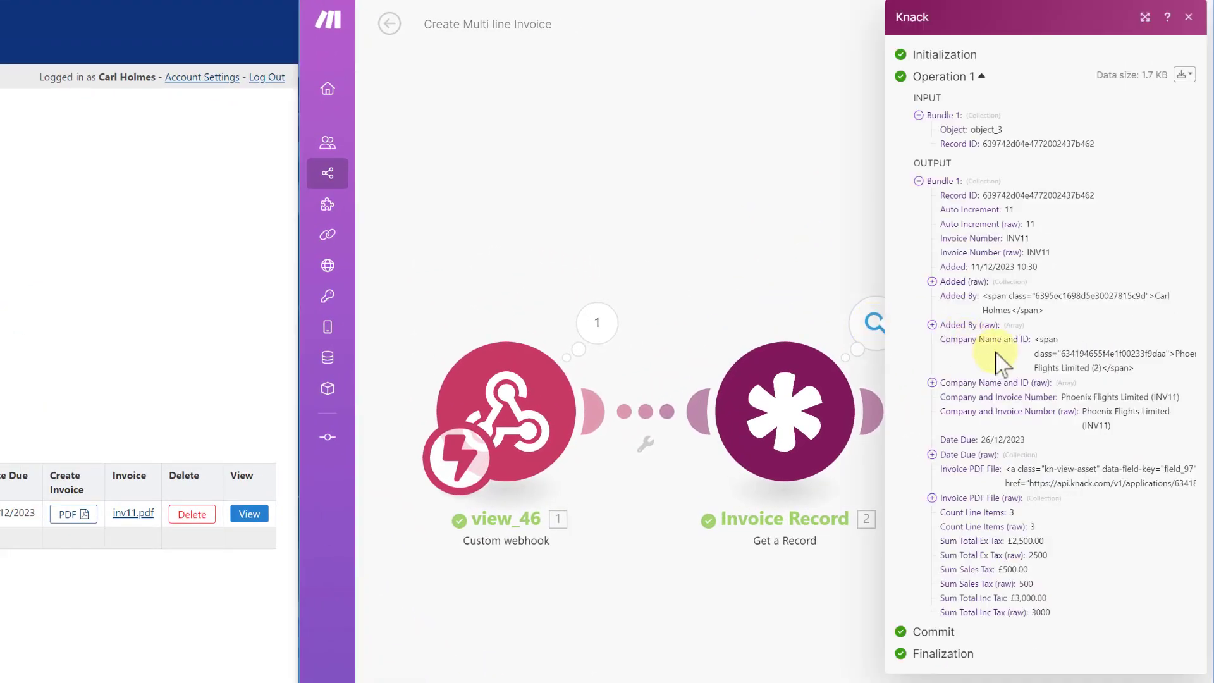
pyautogui.moveTo(1098, 144); pyautogui.dragTo(1033, 151)
pyautogui.moveTo(1095, 195); pyautogui.dragTo(1008, 347)
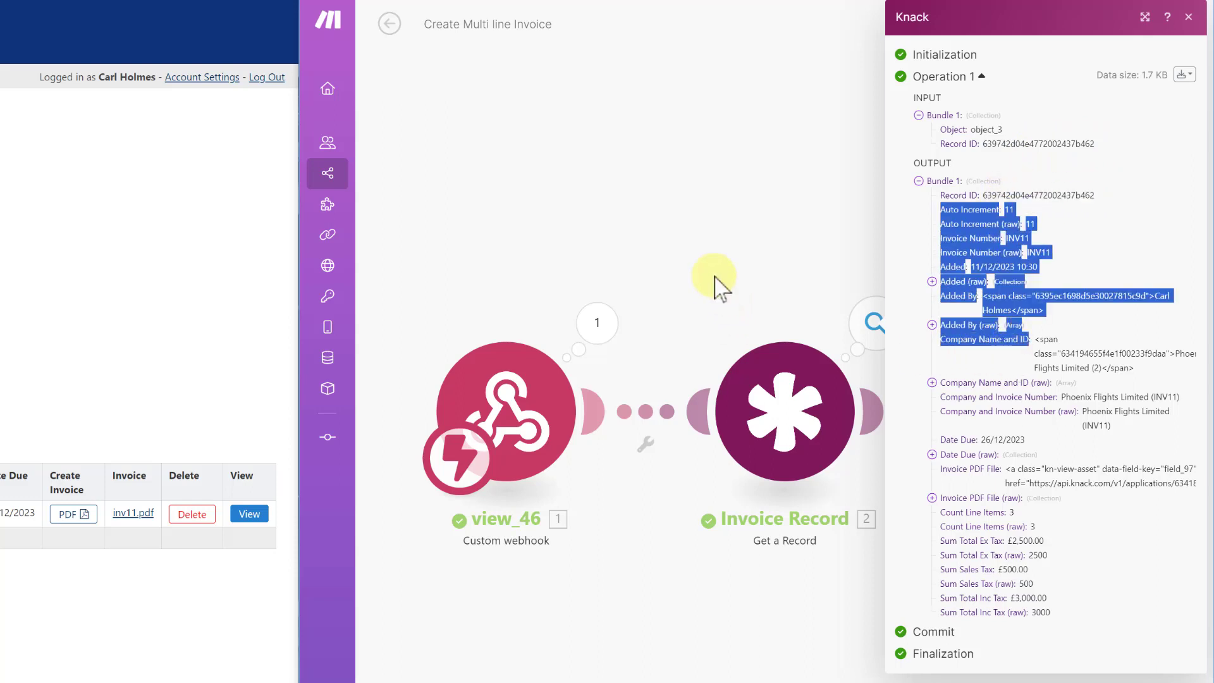
pyautogui.click(713, 279)
pyautogui.moveTo(1030, 291); pyautogui.dragTo(737, 279)
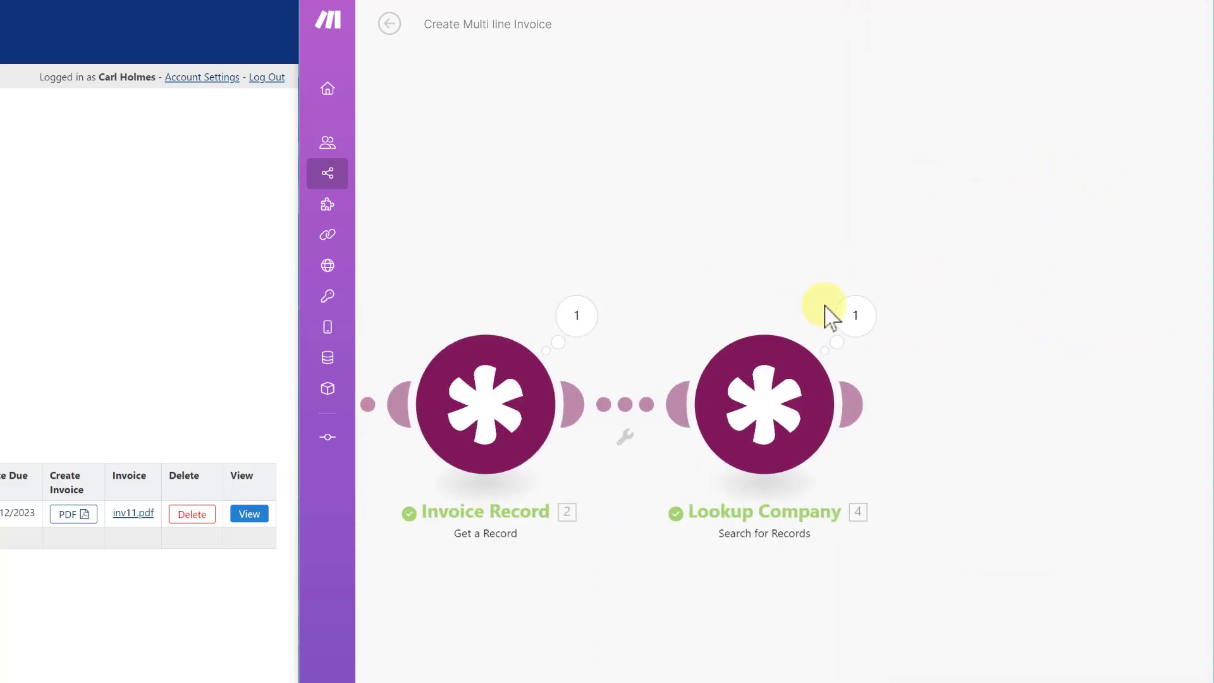
# Examine the Lookup Company module's output, expanding the raw Address, Phone and Website collections
pyautogui.click(852, 314)
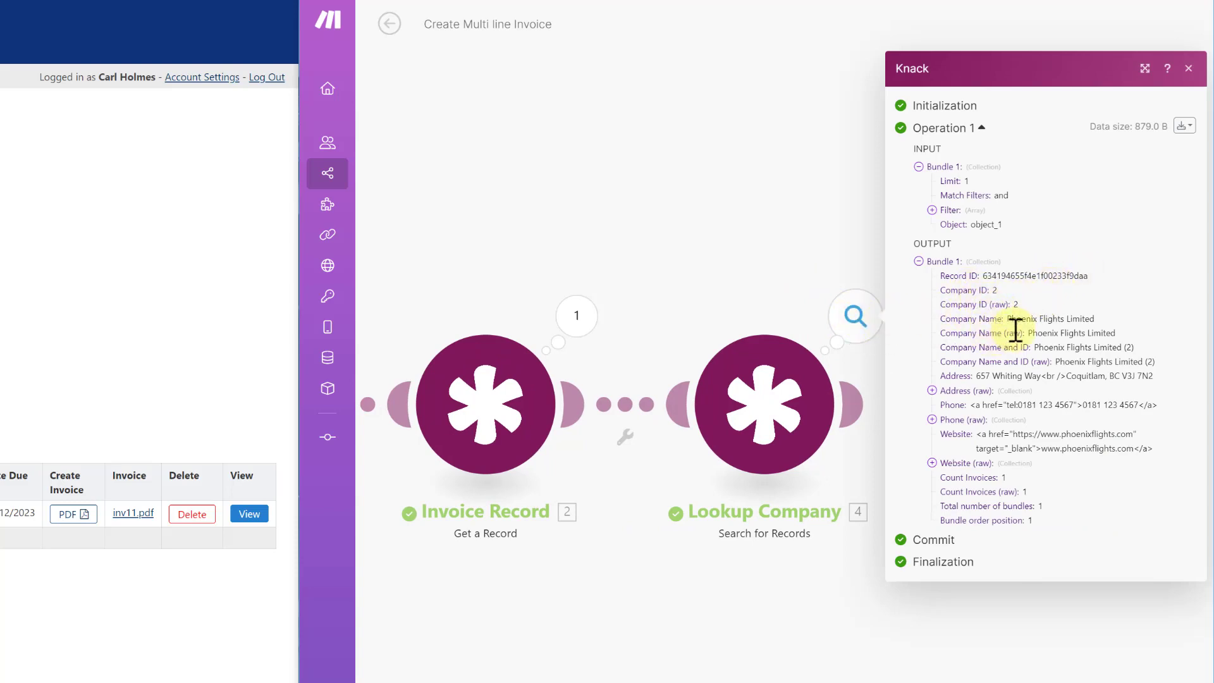
pyautogui.click(932, 391)
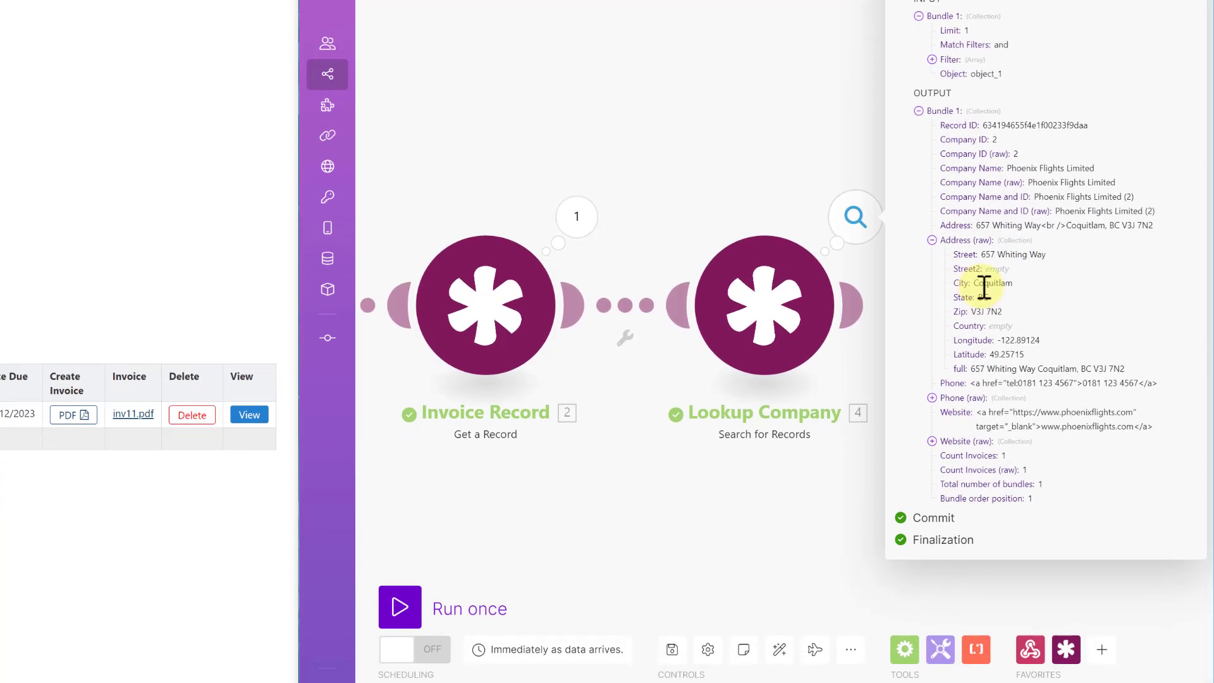
pyautogui.click(933, 397)
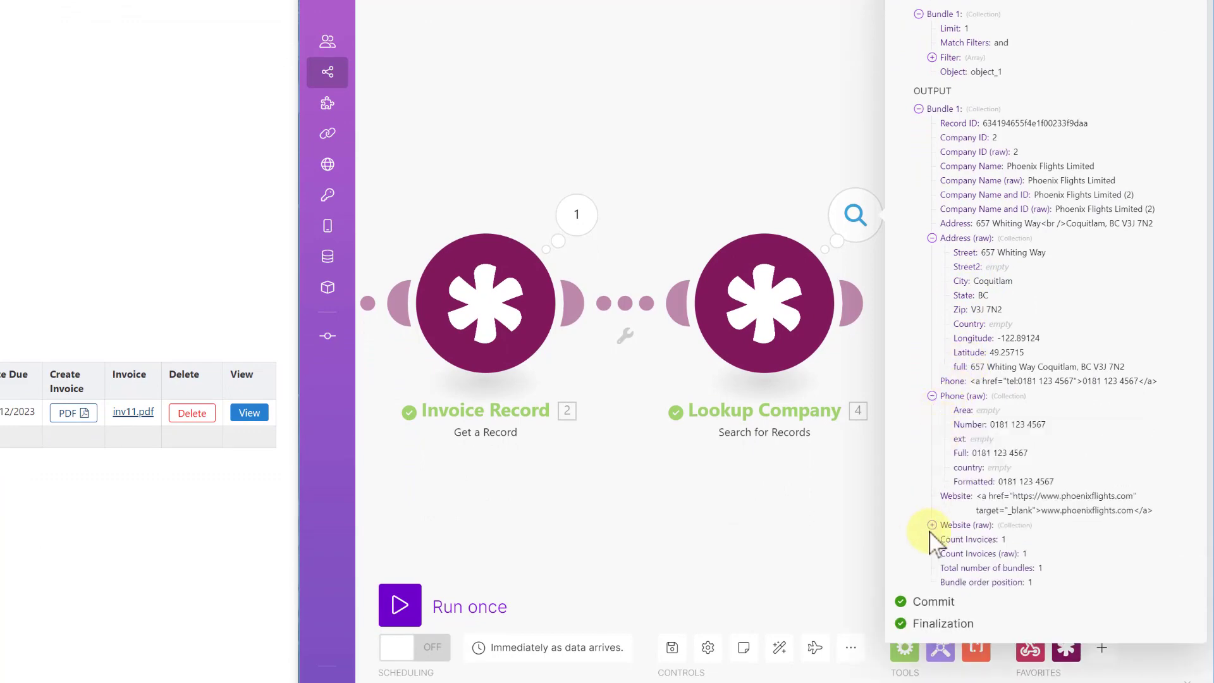
pyautogui.click(933, 526)
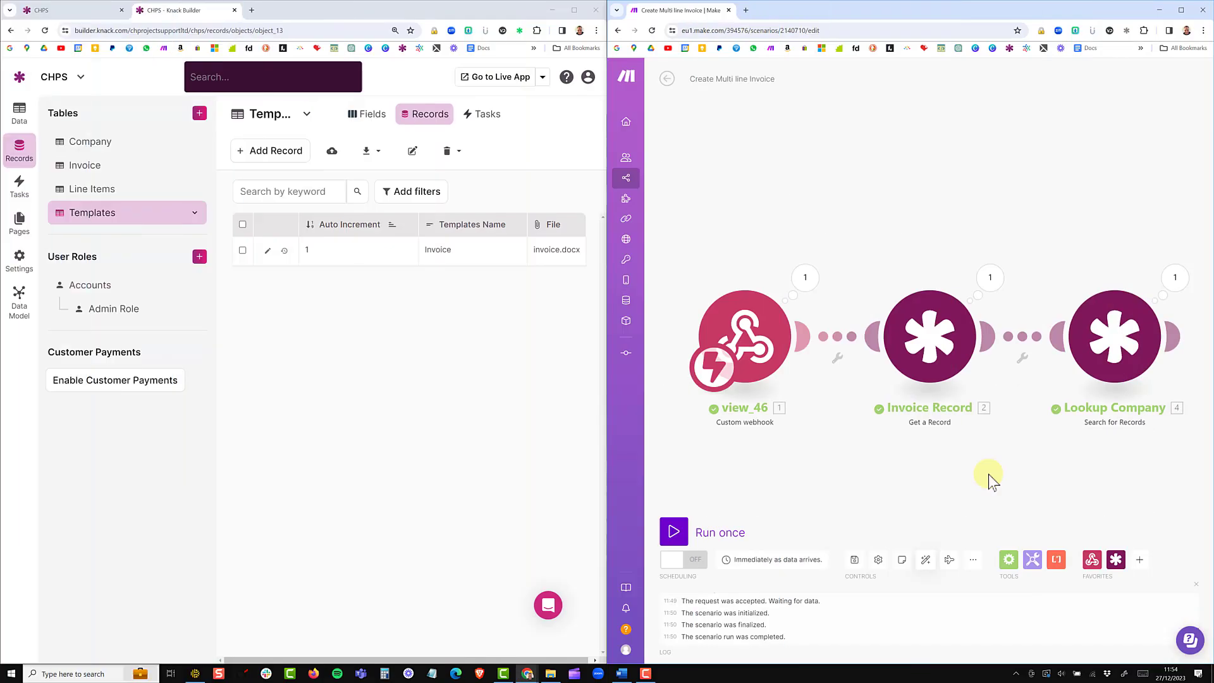